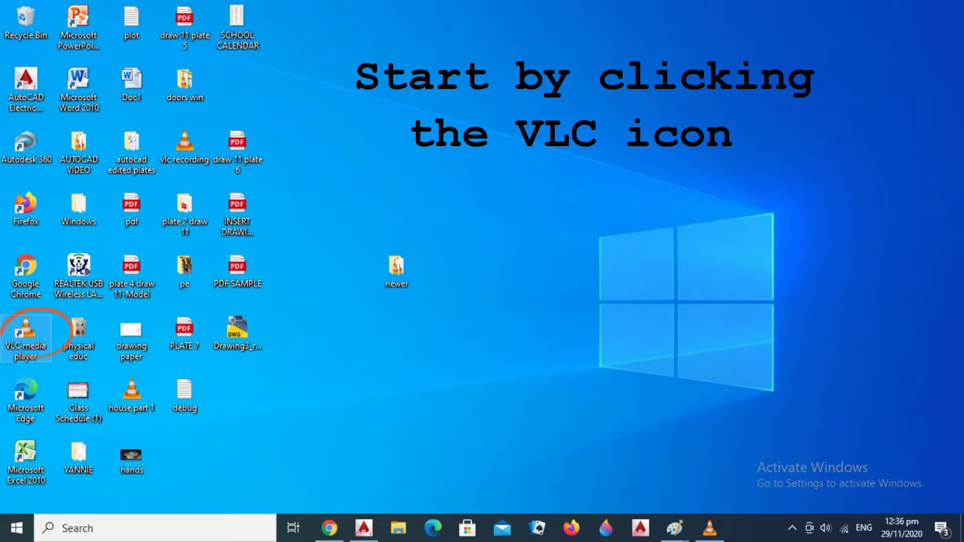
- Launch VLC media player and open its capture device settings
{"action": "double_click", "coordinate": [25, 331]}
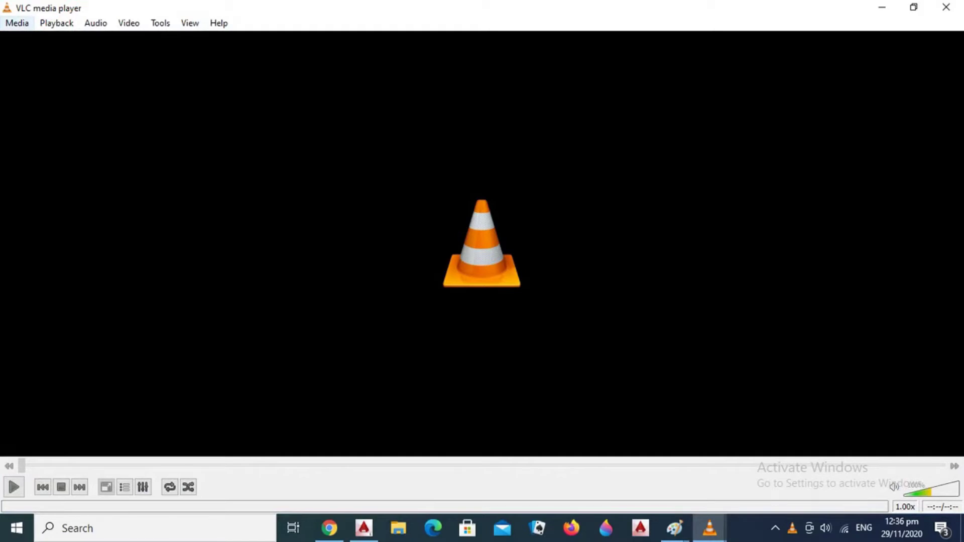
{"action": "left_click", "coordinate": [17, 23]}
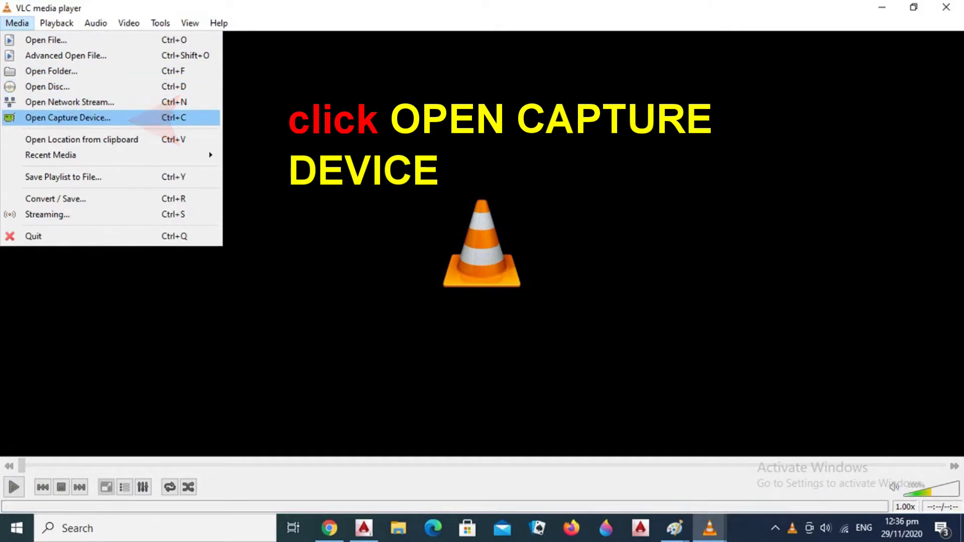
{"action": "key", "text": "Return"}
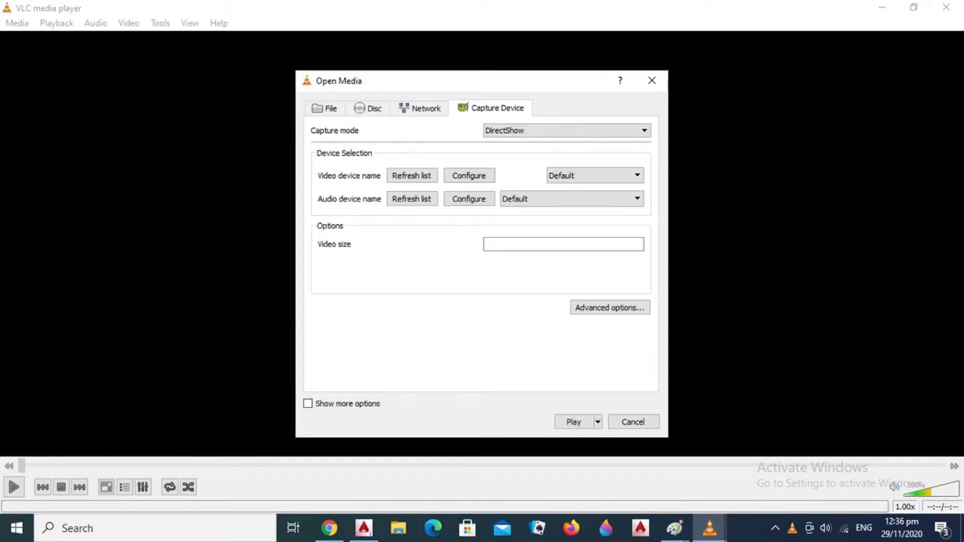
- Set the capture mode to Desktop and the desired capture frame rate to 60.00 f/s
{"action": "key", "text": "alt+Down"}
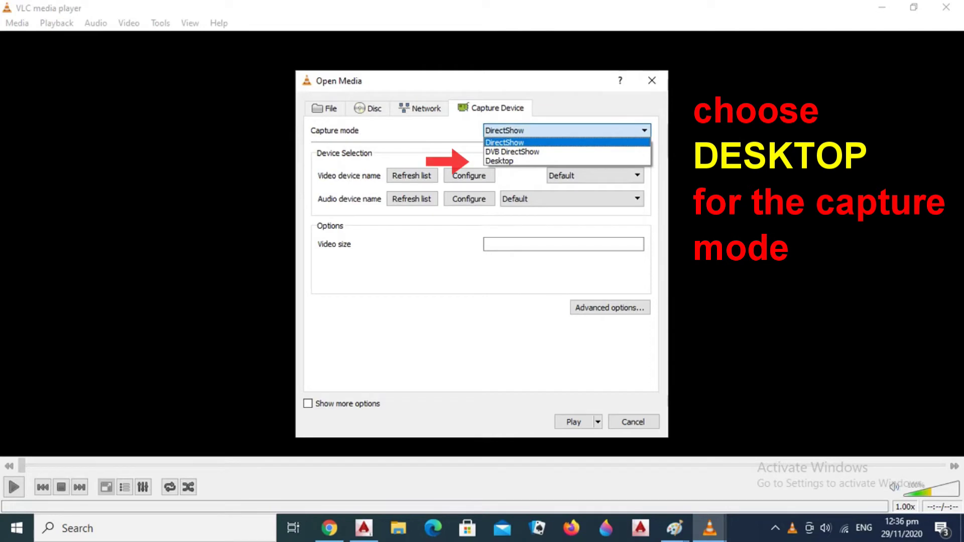
{"action": "key", "text": "Down"}
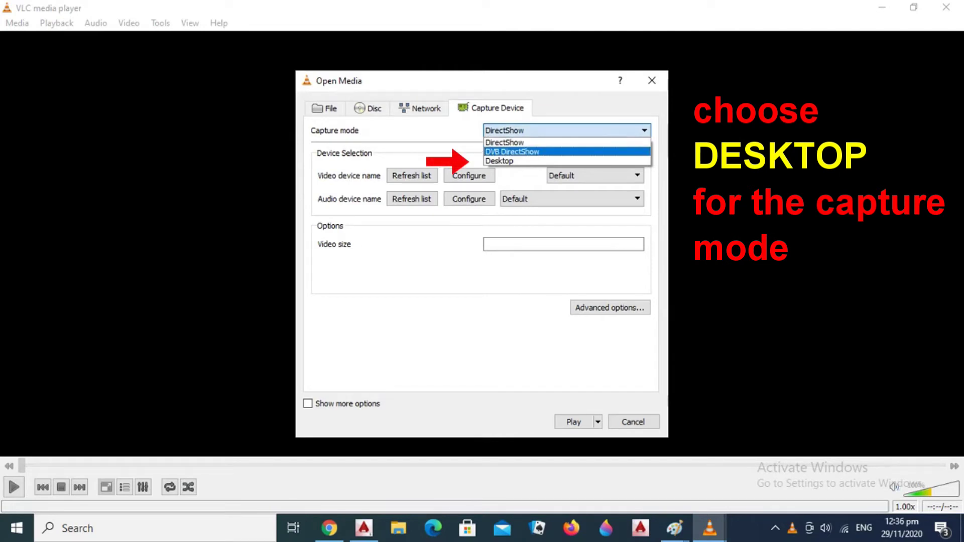
{"action": "key", "text": "Down"}
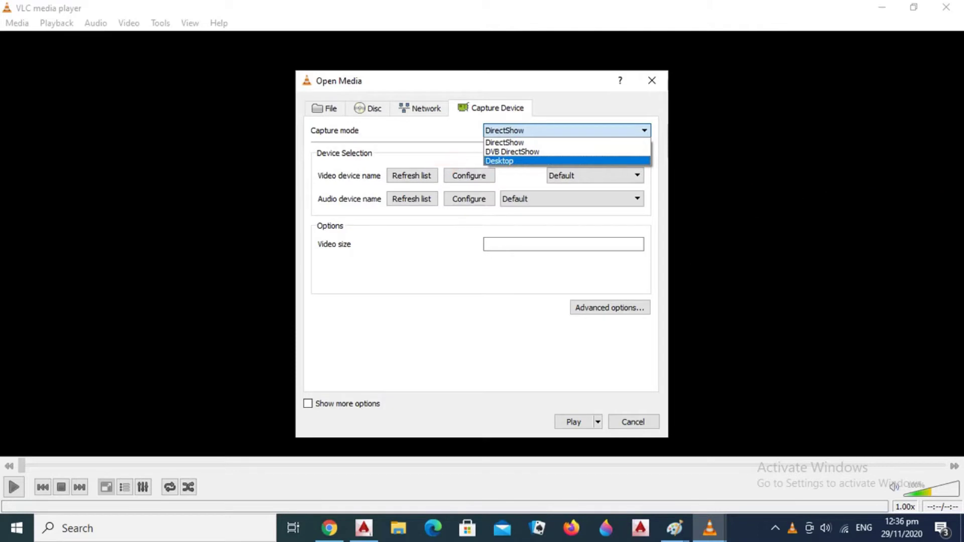
{"action": "key", "text": "Return"}
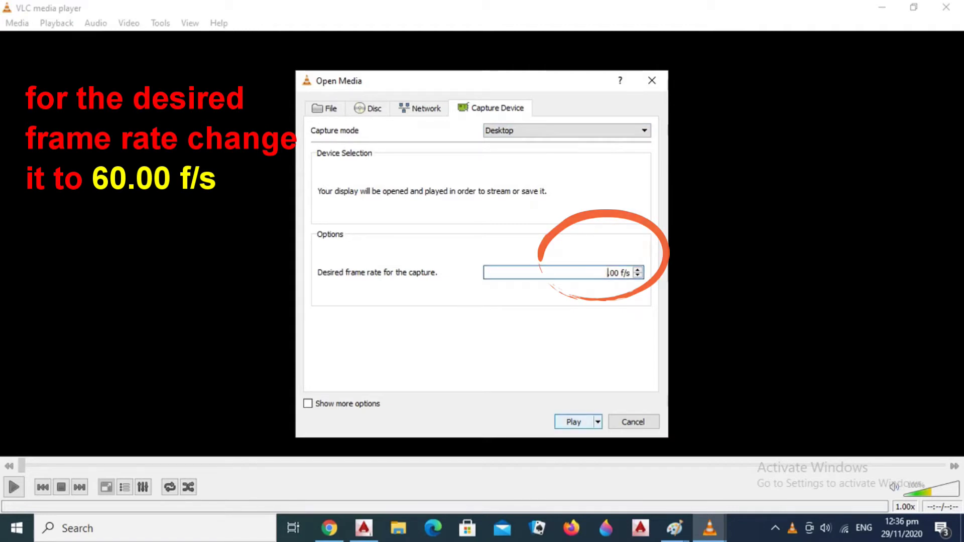
{"action": "key", "text": "BackSpace"}
{"action": "type", "text": "6"}
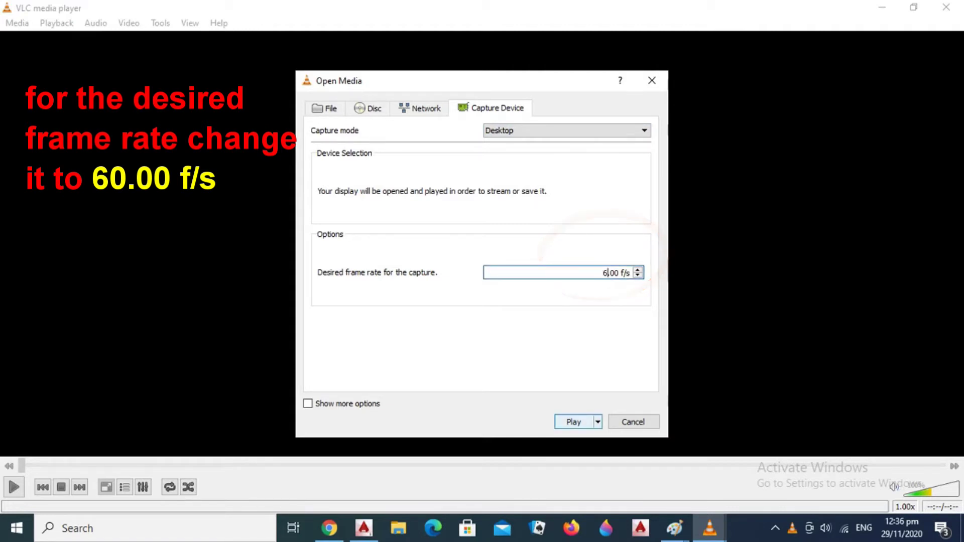
{"action": "type", "text": "0"}
- Choose to convert the desktop capture instead of playing it
{"action": "left_click", "coordinate": [598, 422]}
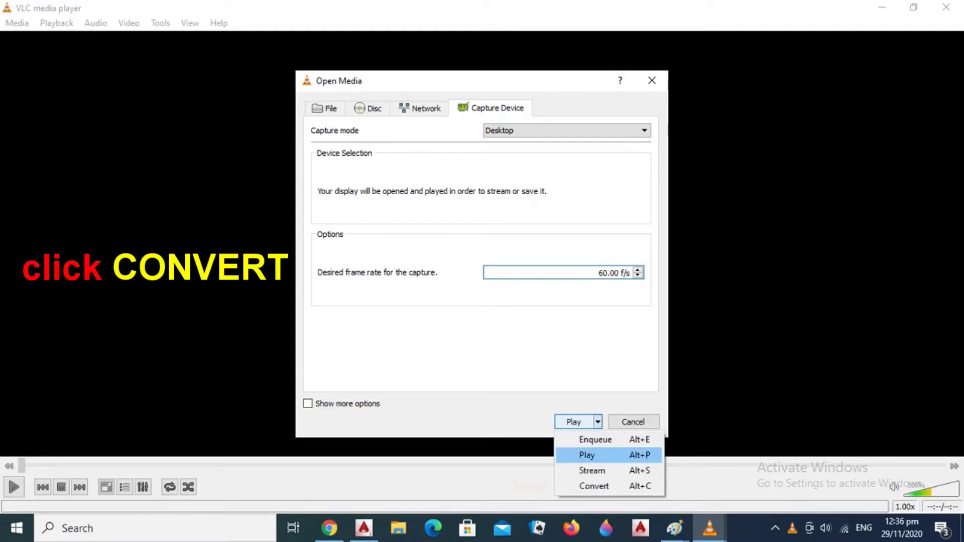
{"action": "key", "text": "Down"}
{"action": "key", "text": "Down"}
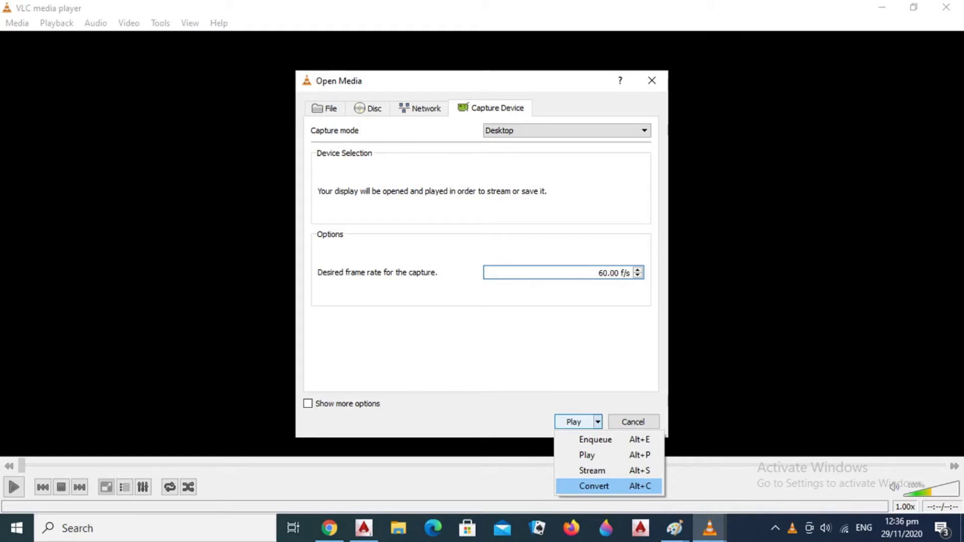
{"action": "key", "text": "Return"}
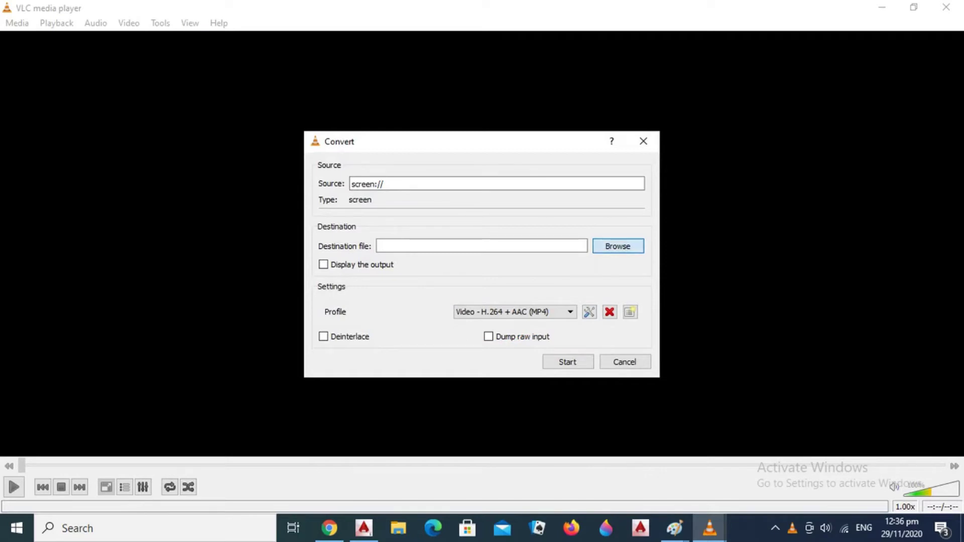
- Set the destination file to "capture sample" on the Desktop and start the recording with the player minimized
{"action": "left_click", "coordinate": [618, 247]}
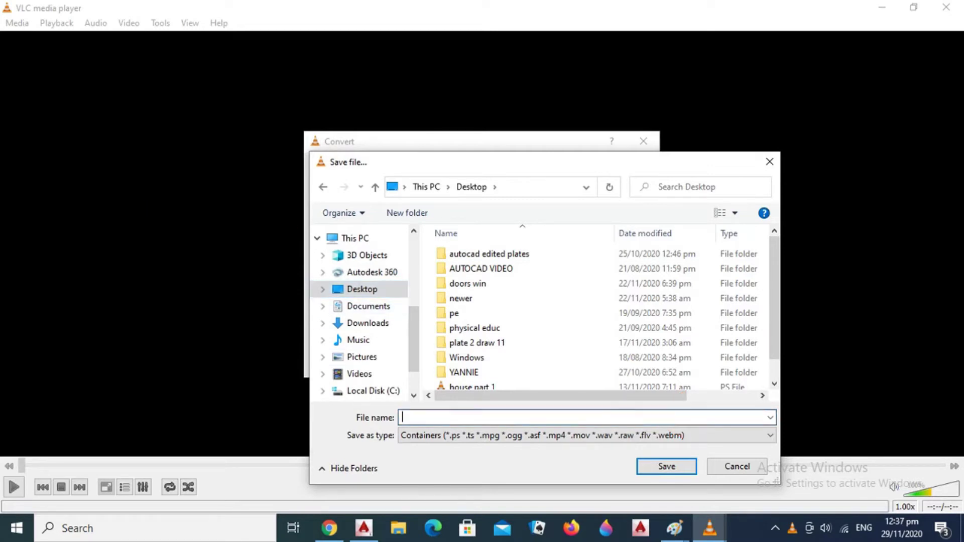
{"action": "type", "text": "capture s"}
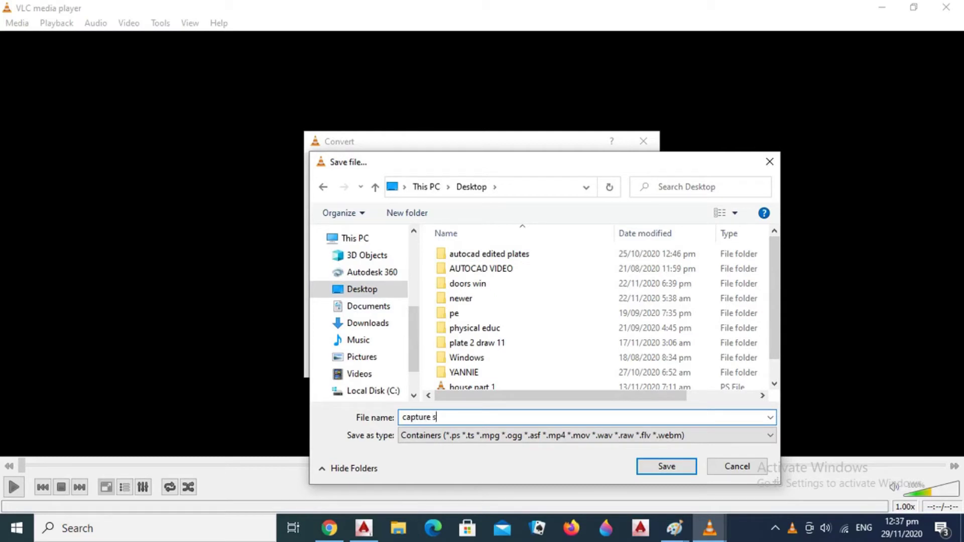
{"action": "type", "text": "ample"}
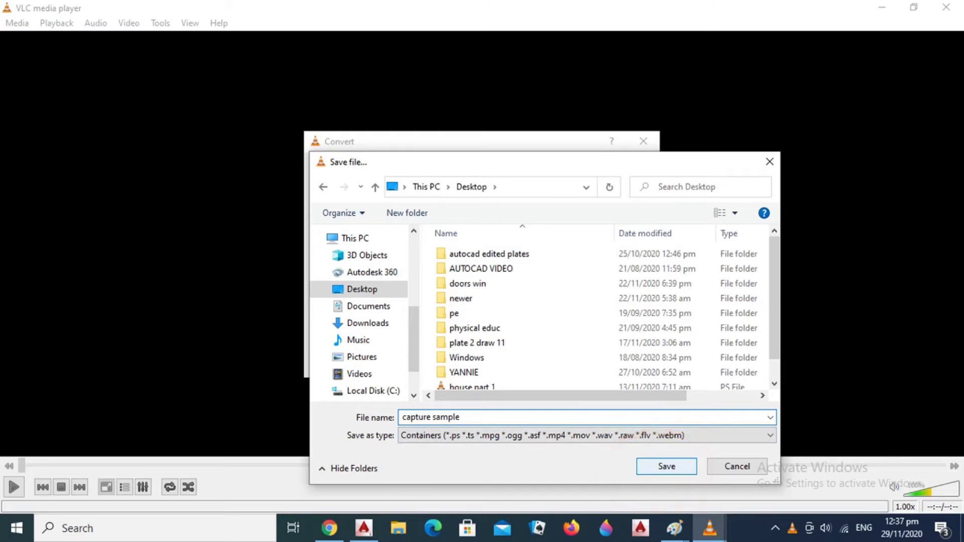
{"action": "key", "text": "Return"}
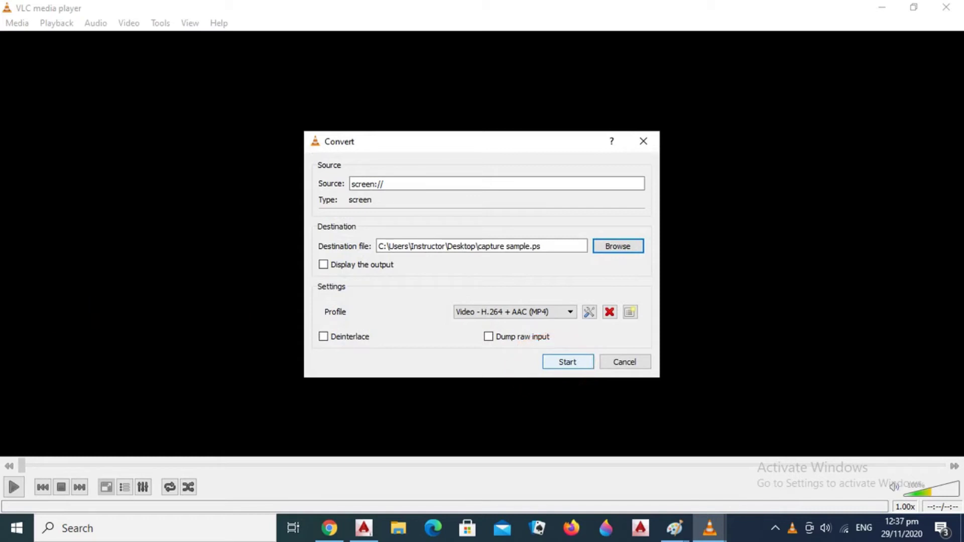
{"action": "left_click", "coordinate": [568, 361]}
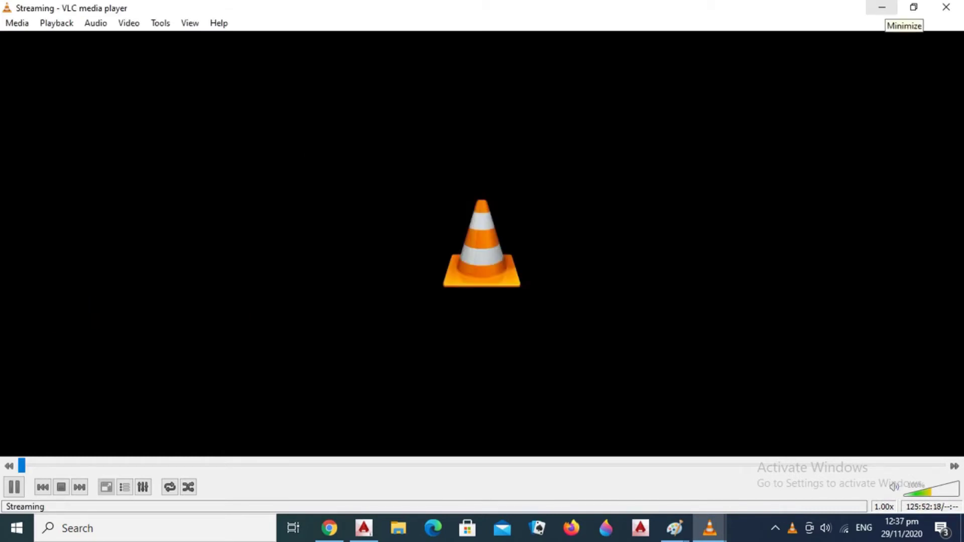
{"action": "left_click", "coordinate": [882, 7]}
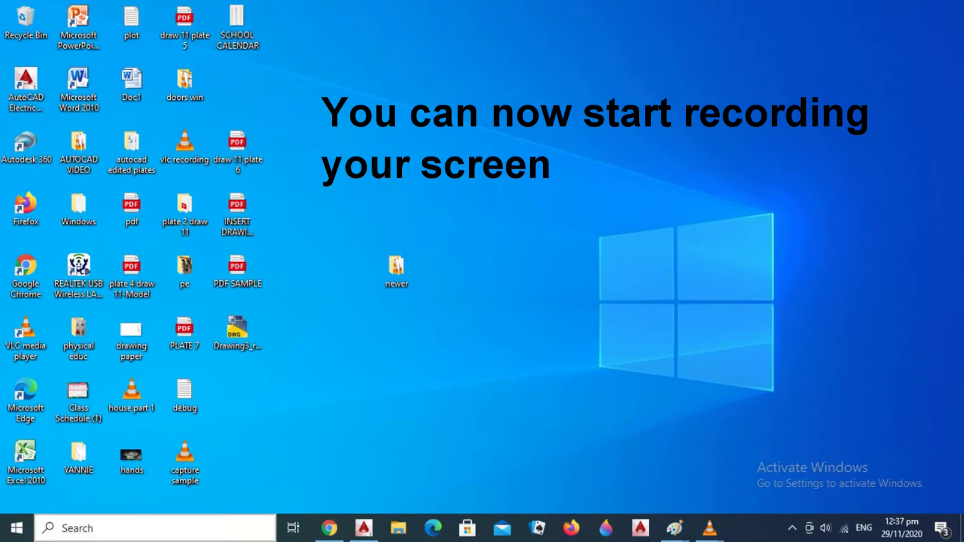
- Open Paint and draw a rounded rectangle mid-canvas with a circle of about 166 × 164 px to its right
{"action": "left_click", "coordinate": [154, 528]}
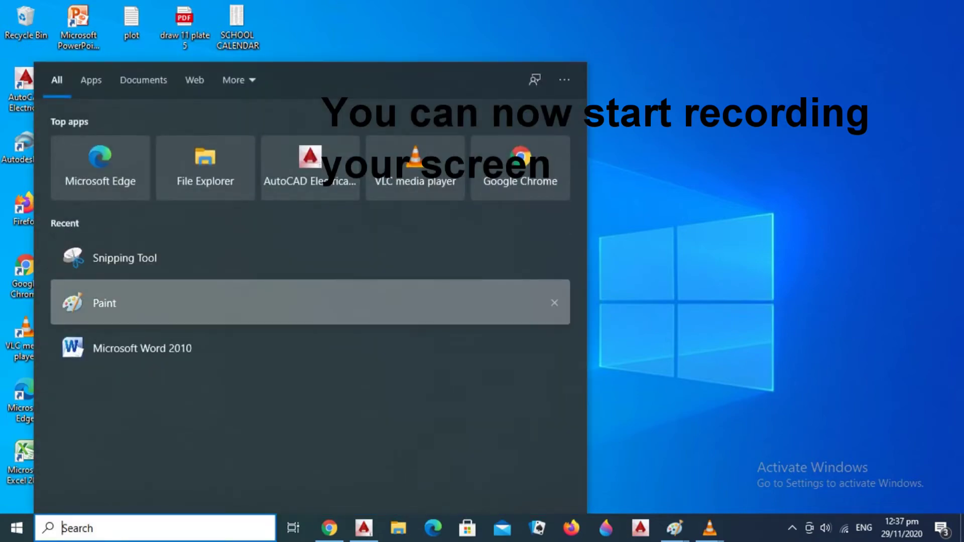
{"action": "left_click", "coordinate": [105, 303]}
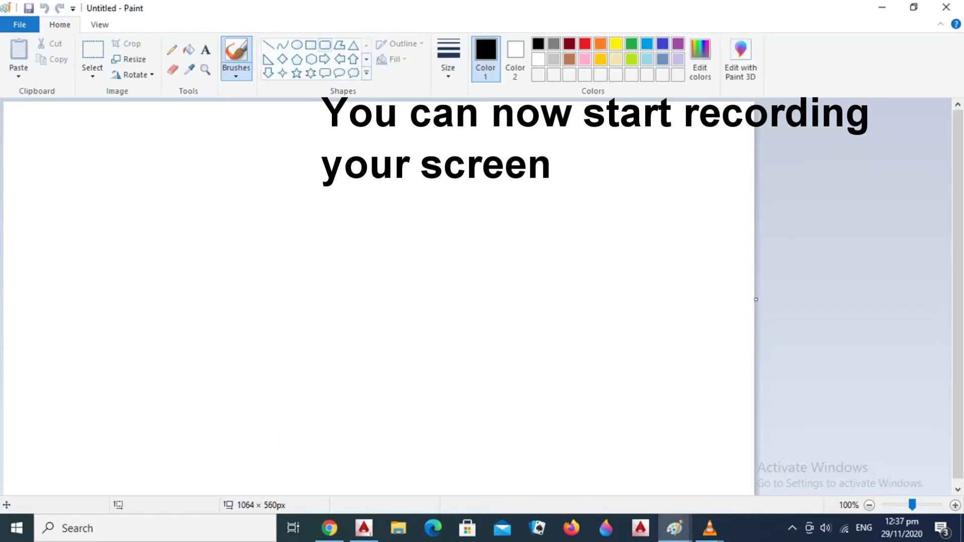
{"action": "left_click", "coordinate": [325, 45]}
{"action": "left_click_drag", "start_coordinate": [235, 207], "coordinate": [379, 338]}
{"action": "left_click", "coordinate": [461, 338]}
{"action": "left_click", "coordinate": [296, 45]}
{"action": "left_click_drag", "start_coordinate": [419, 216], "coordinate": [535, 331]}
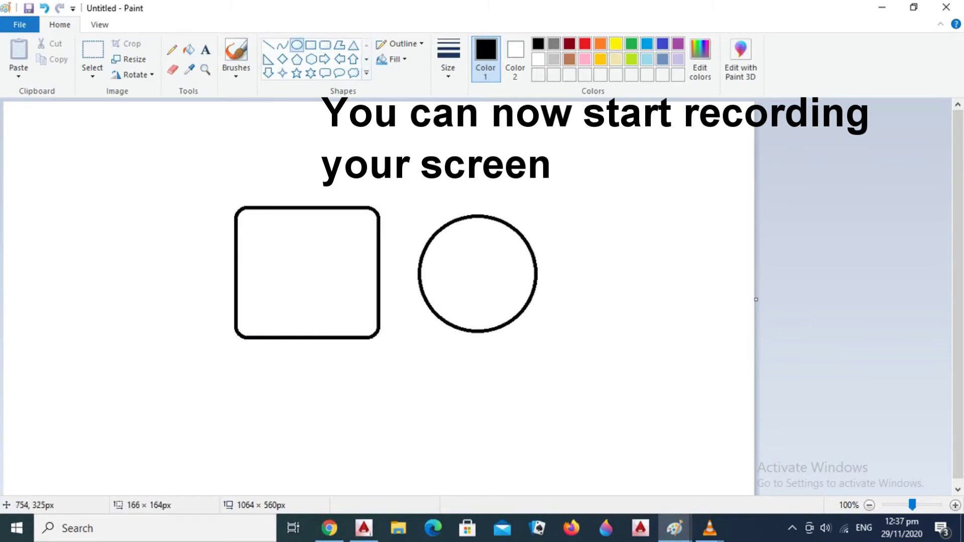
{"action": "left_click", "coordinate": [194, 157]}
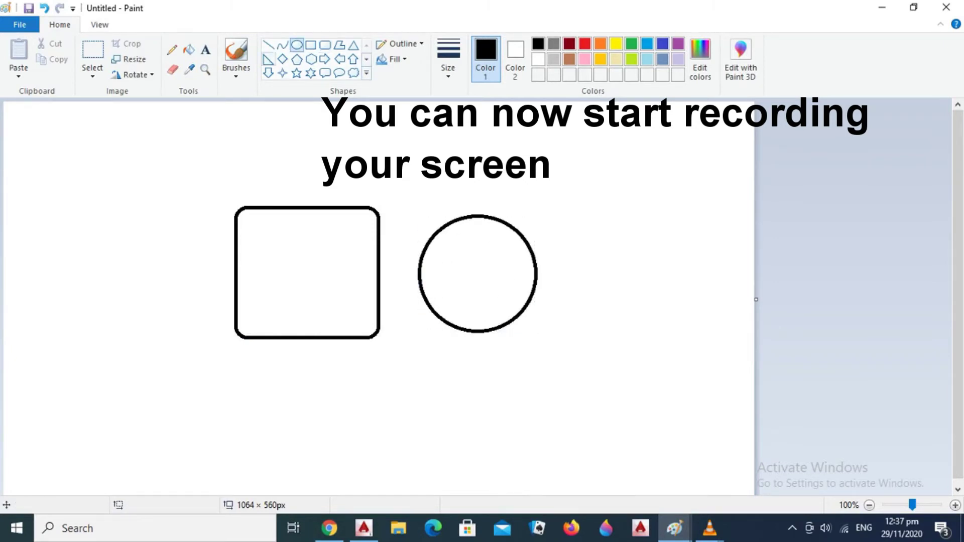
- Draw a tall right triangle left of the rounded rectangle and a hexagon to the upper right of the circle
{"action": "left_click", "coordinate": [268, 59]}
{"action": "left_click_drag", "start_coordinate": [103, 176], "coordinate": [161, 310]}
{"action": "left_click", "coordinate": [182, 267]}
{"action": "left_click", "coordinate": [312, 59]}
{"action": "left_click_drag", "start_coordinate": [547, 147], "coordinate": [653, 262]}
{"action": "left_click", "coordinate": [644, 279]}
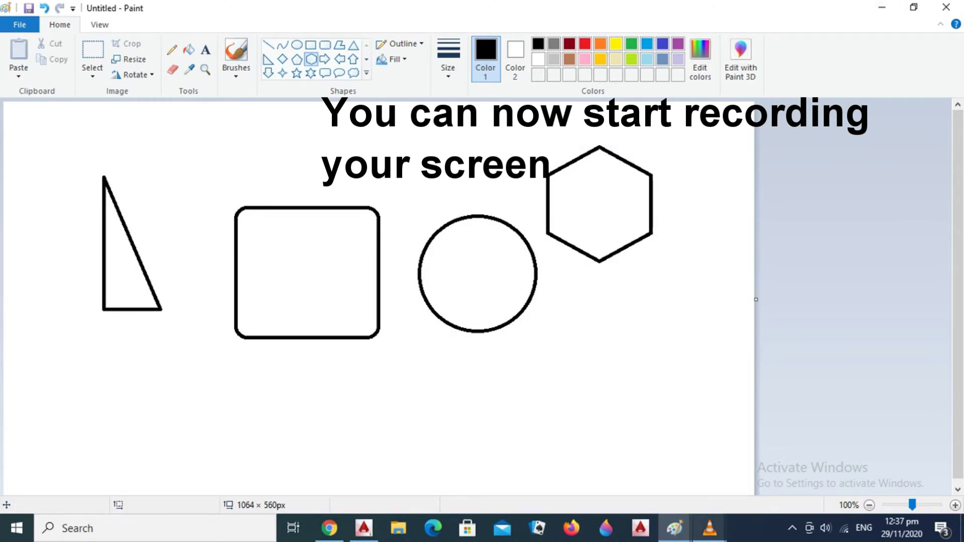
- Switch back to the streaming VLC media player window and stop the screen recording
{"action": "mouse_move", "coordinate": [709, 527]}
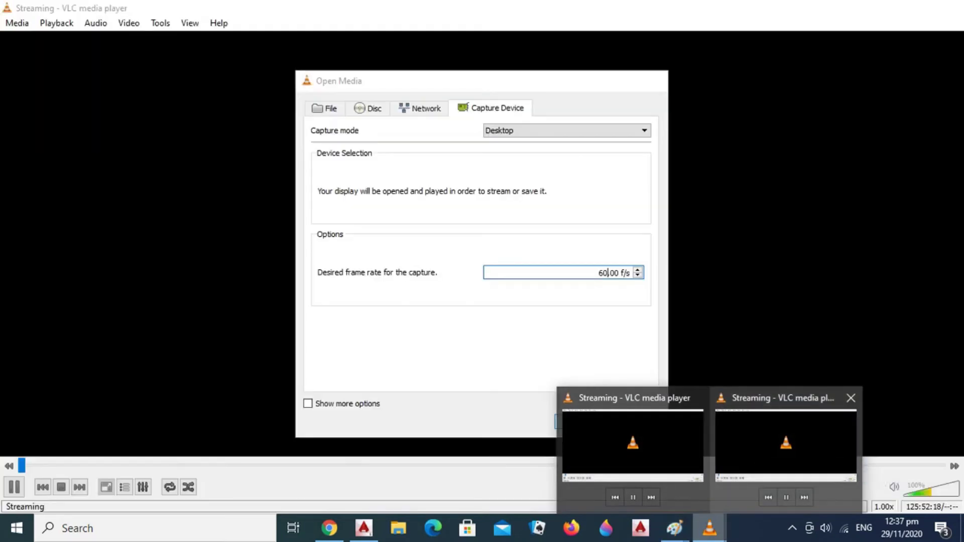
{"action": "left_click", "coordinate": [786, 442]}
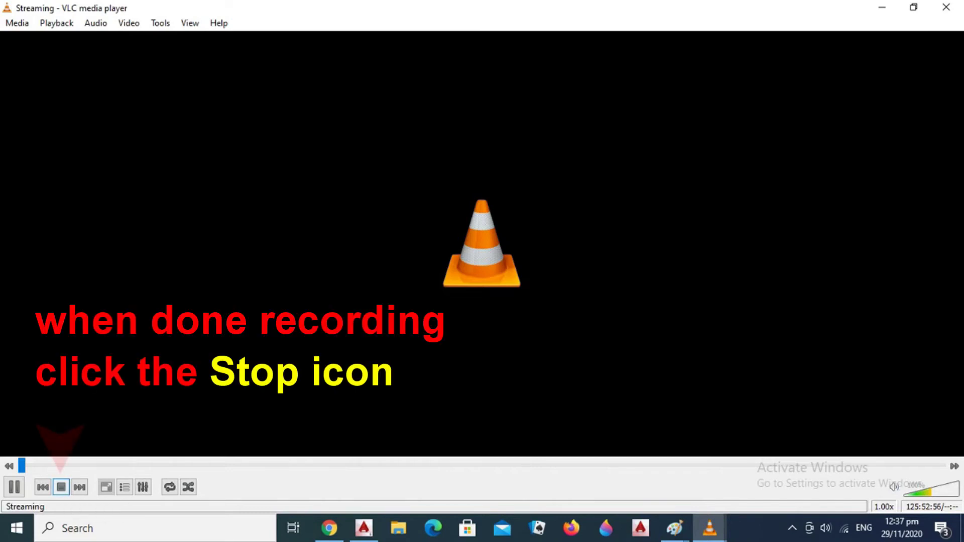
{"action": "left_click", "coordinate": [61, 487]}
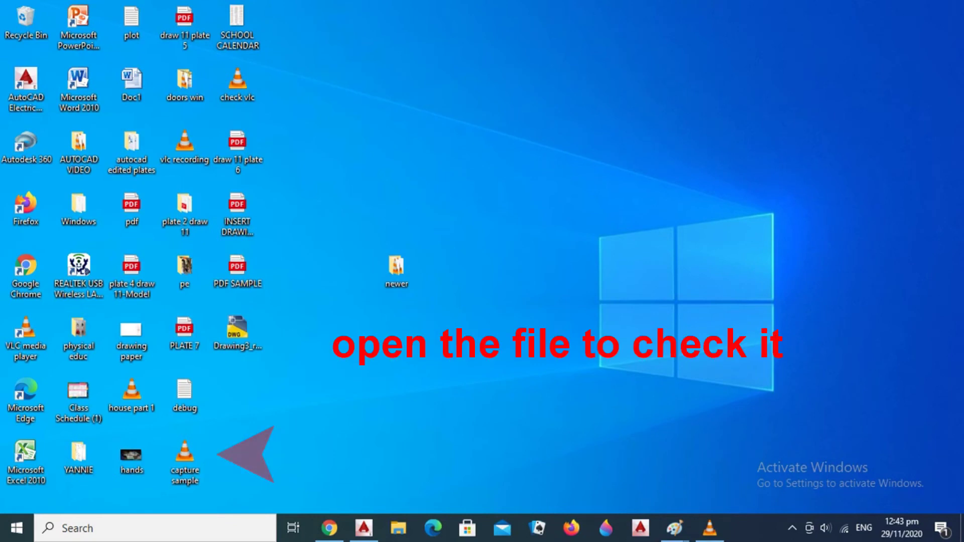
- Open the "capture sample" file from the desktop and play it back to check the recording
{"action": "left_click", "coordinate": [185, 460]}
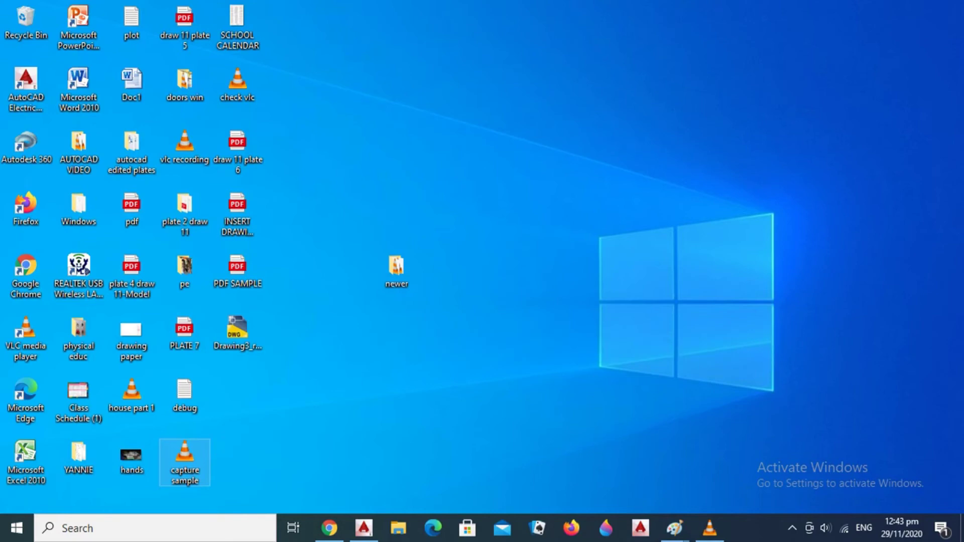
{"action": "key", "text": "Return"}
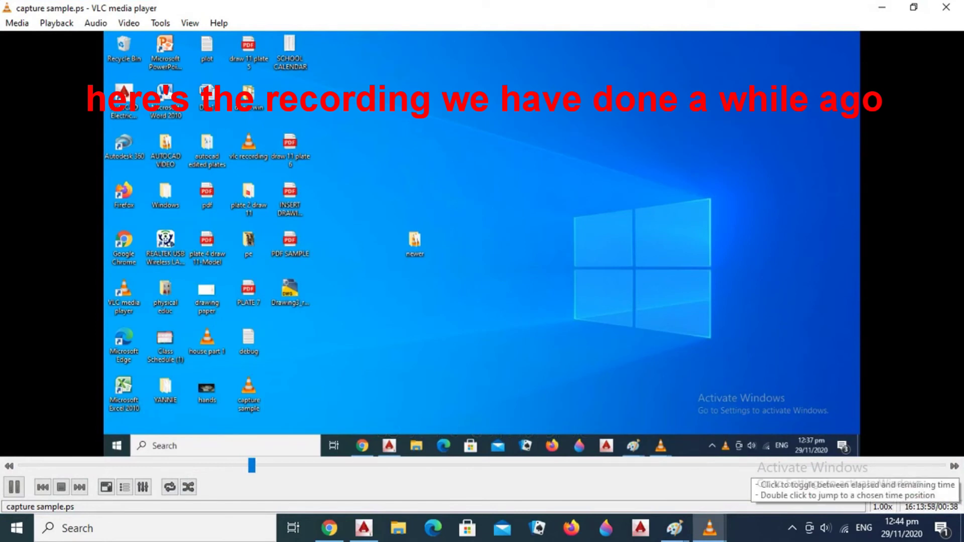
{"action": "mouse_move", "coordinate": [674, 528]}
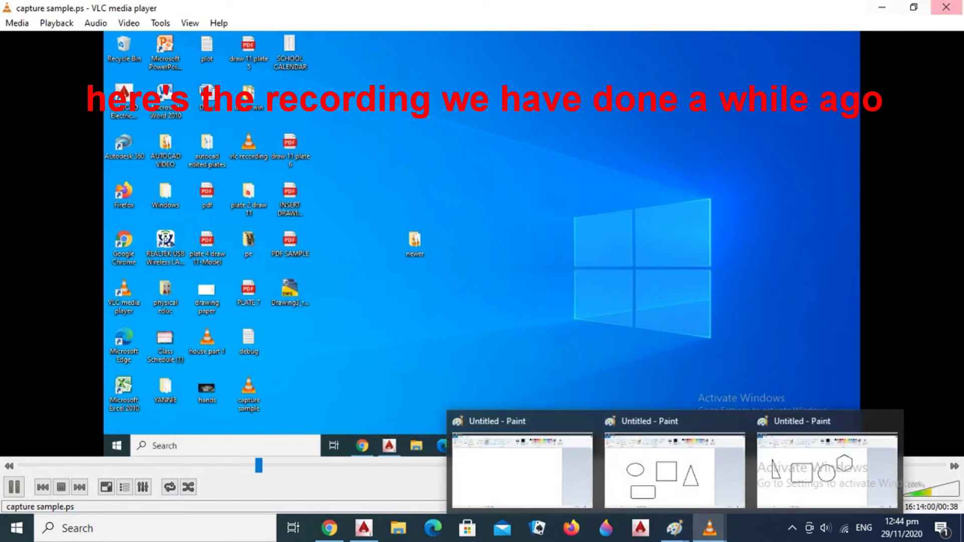